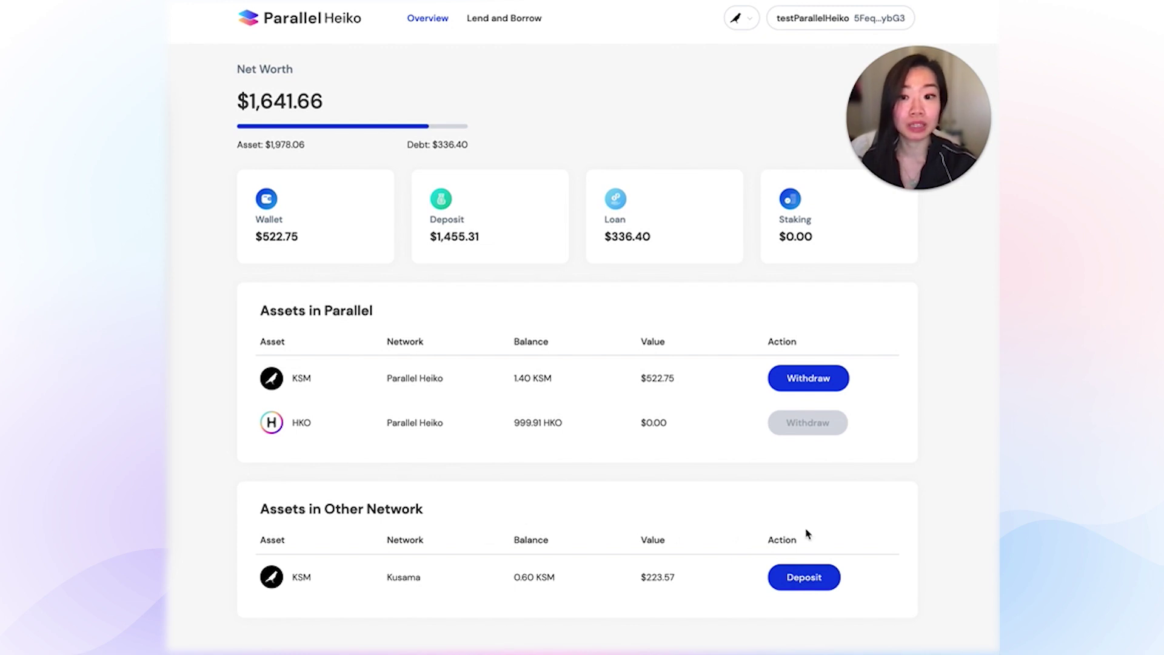
Deposit 0.1 KSM from Kusama into Parallel Heiko, signing the transfer with the wallet password.
left_click(792, 579)
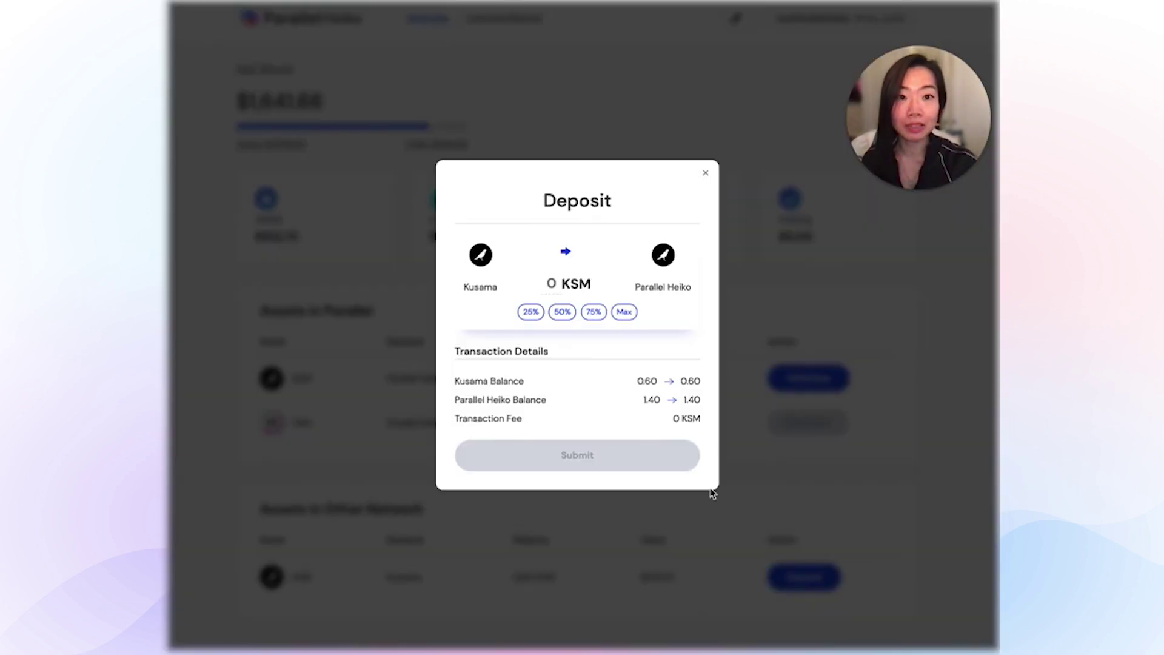
type(".1")
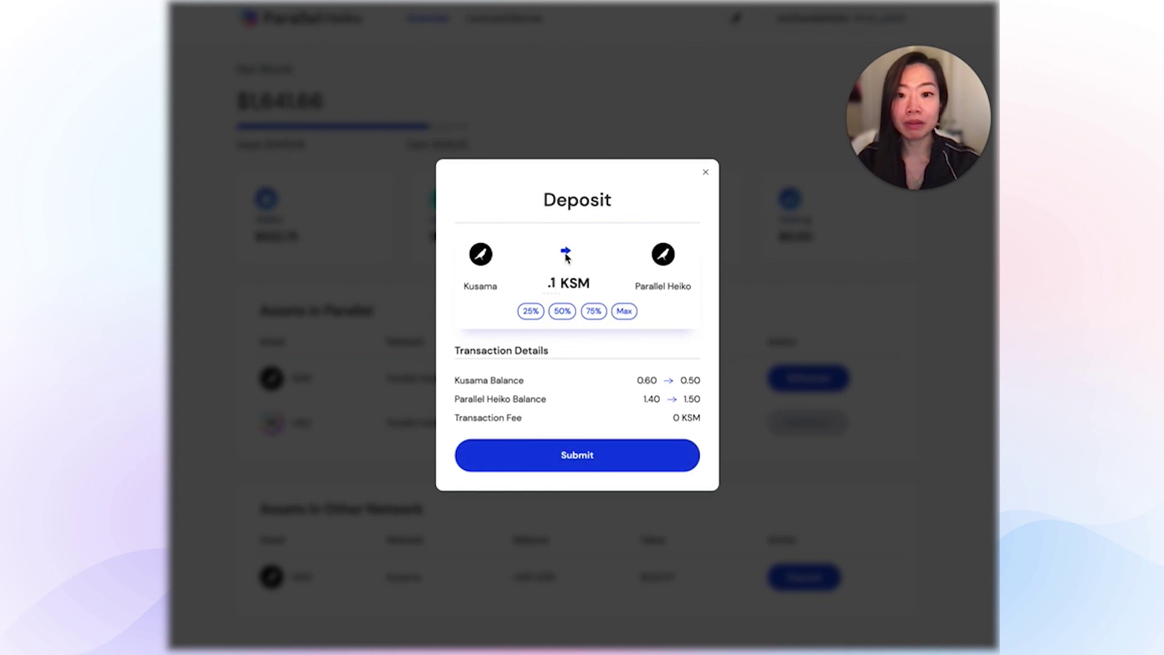
left_click(613, 455)
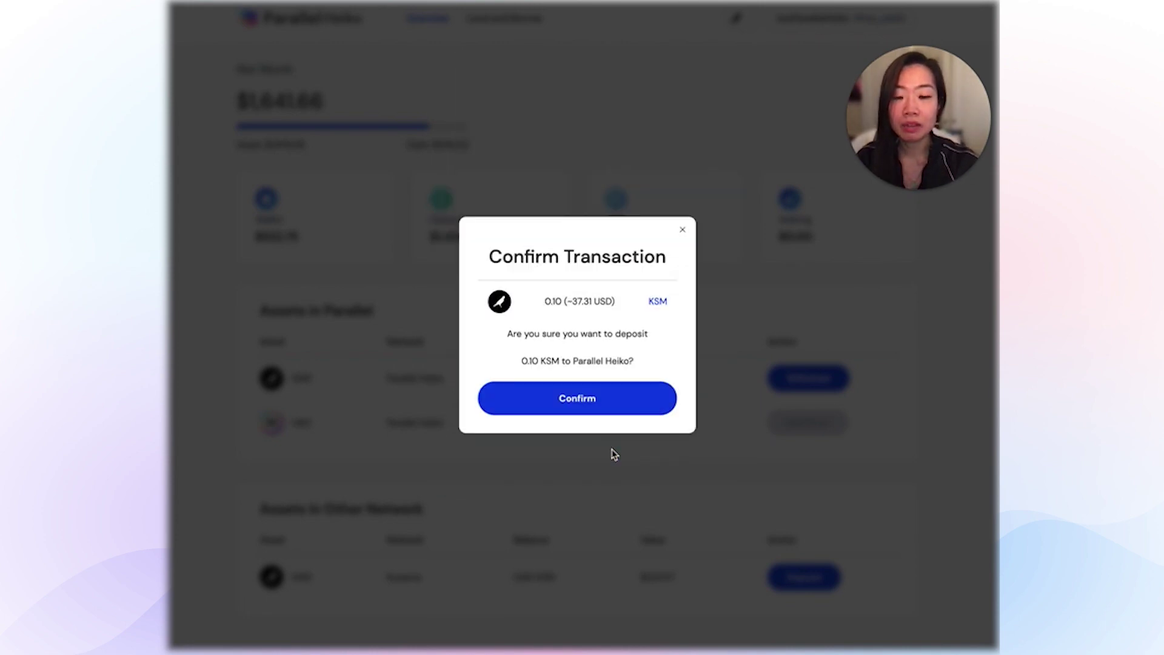
left_click(600, 405)
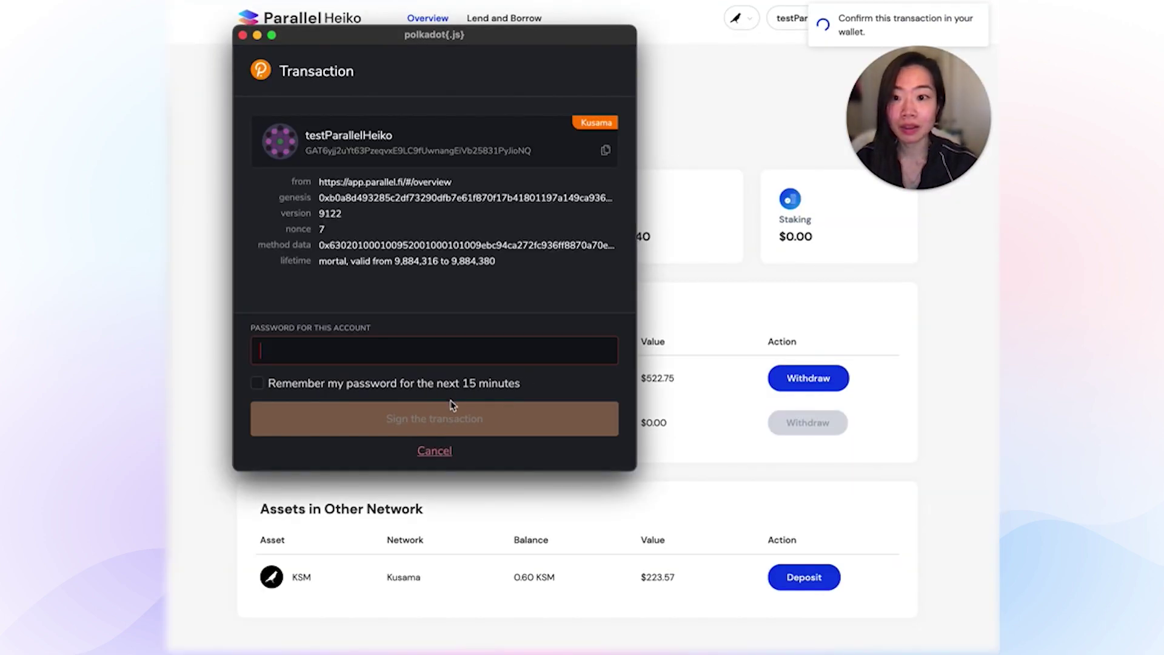
type("••••••••••••")
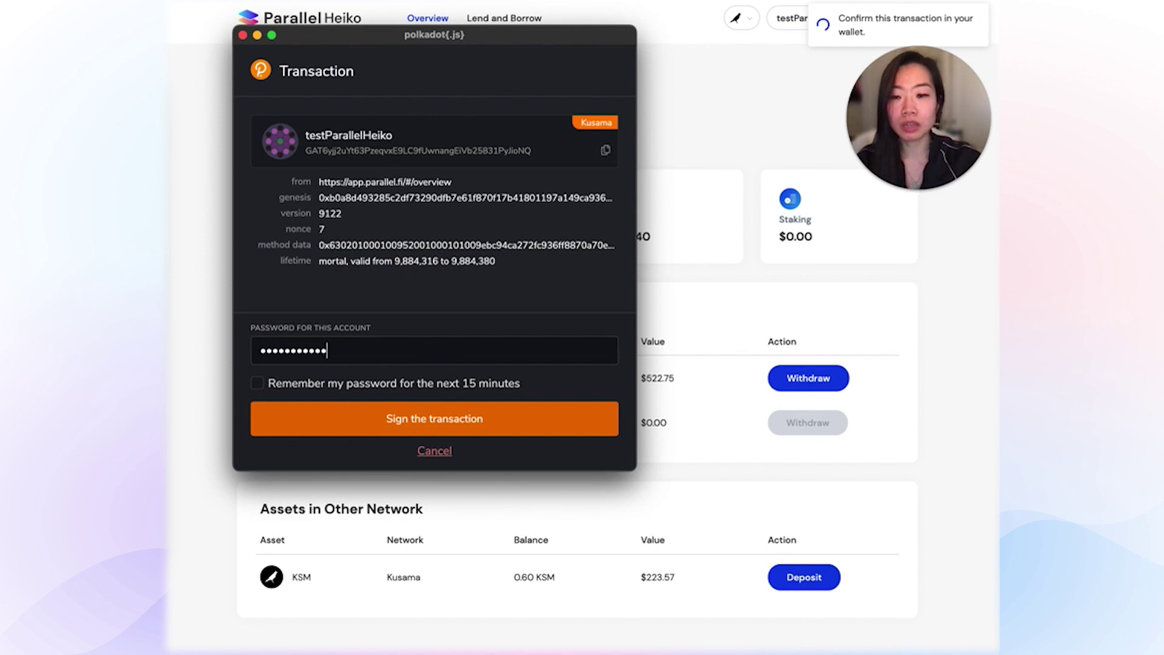
left_click(429, 426)
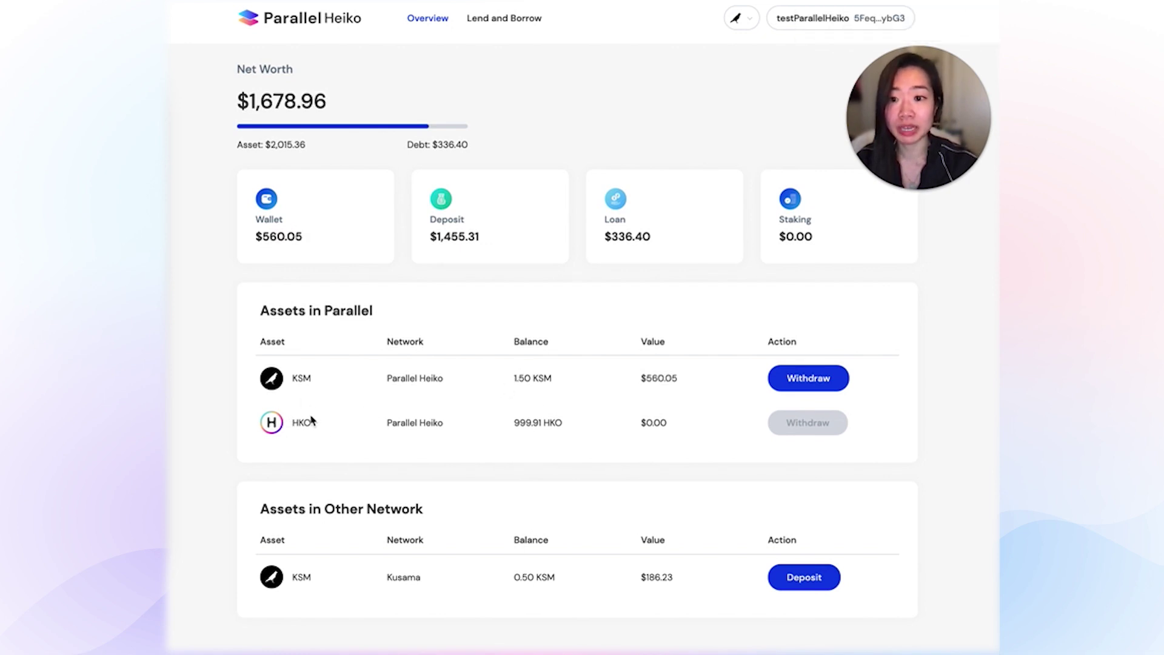
Show the Deposits tab of the Lend and Borrow page with 3.90 KSM supplied.
left_click(491, 20)
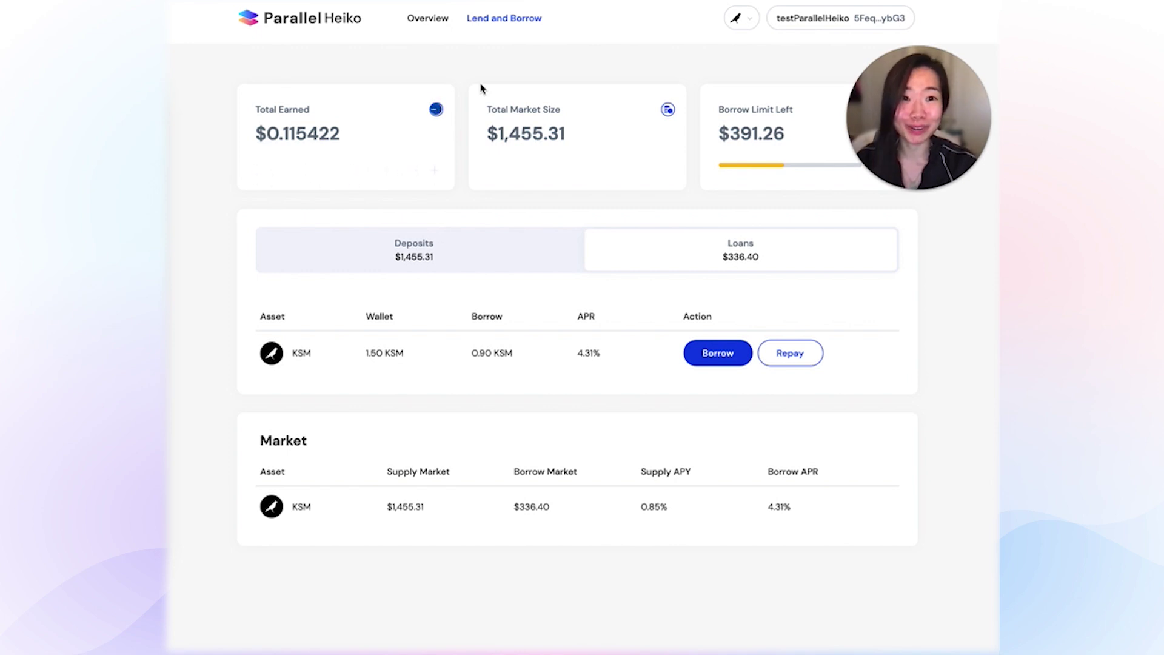
left_click(458, 261)
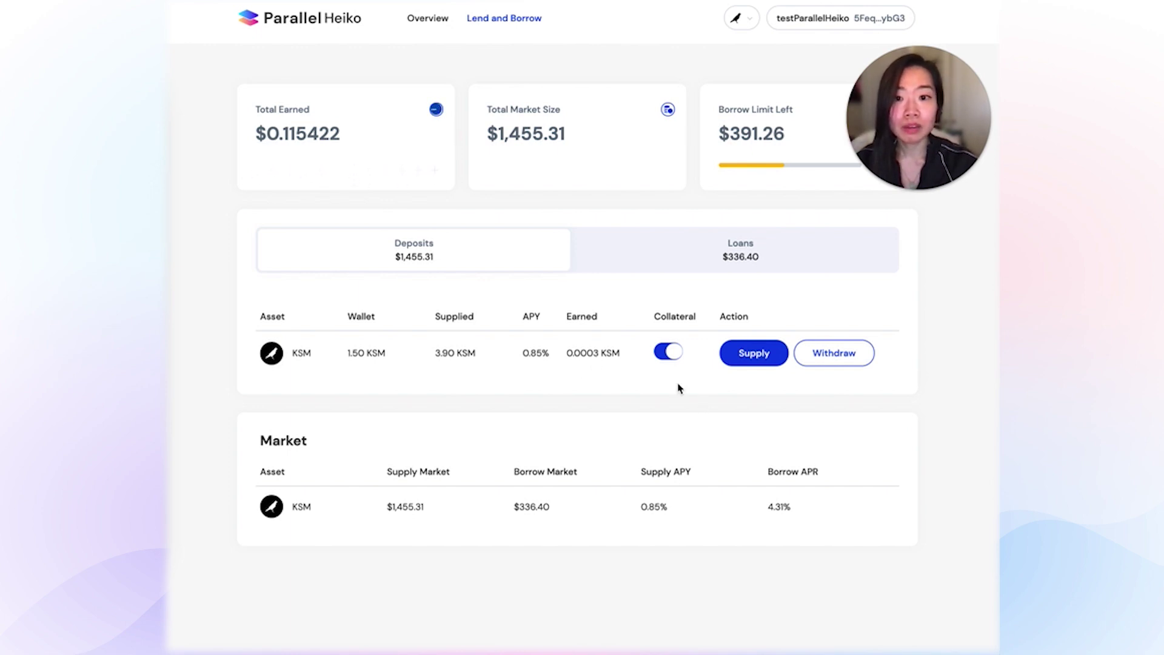
Supply another 0.1 KSM, confirming and signing it with the wallet password.
left_click(751, 362)
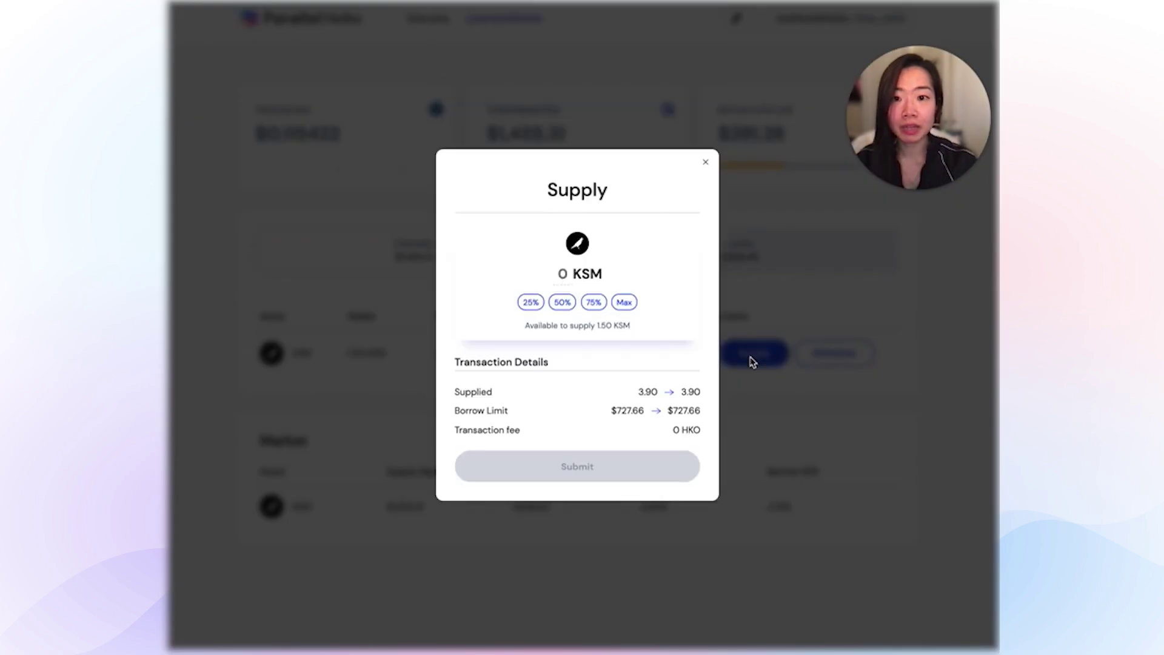
type(".1")
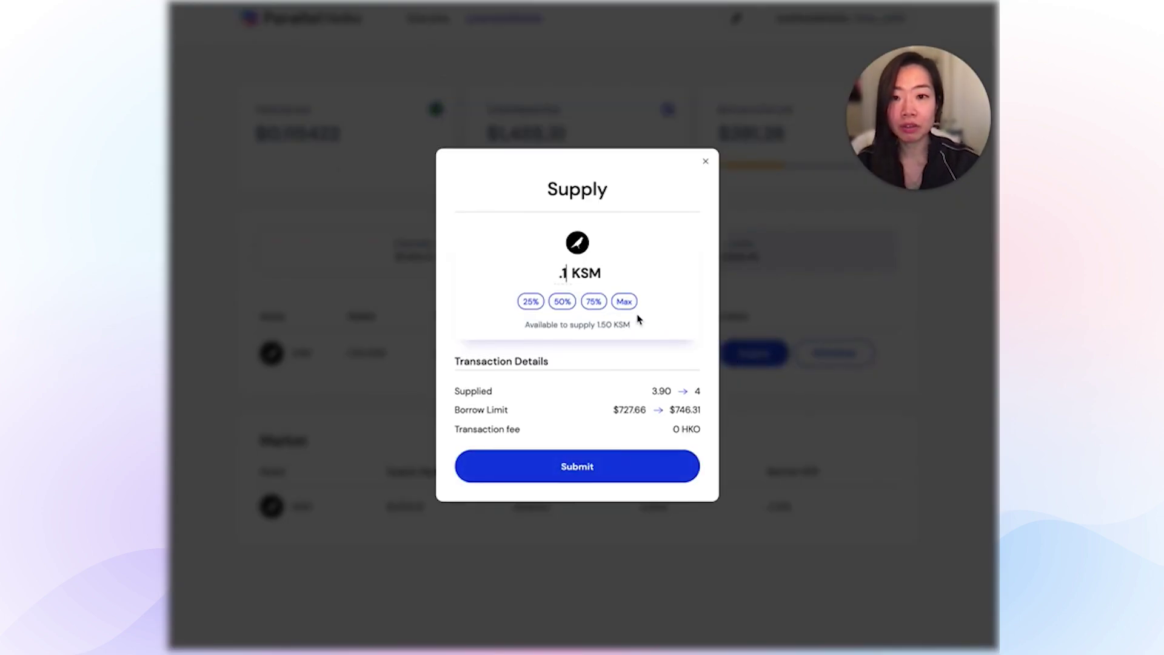
left_click(595, 475)
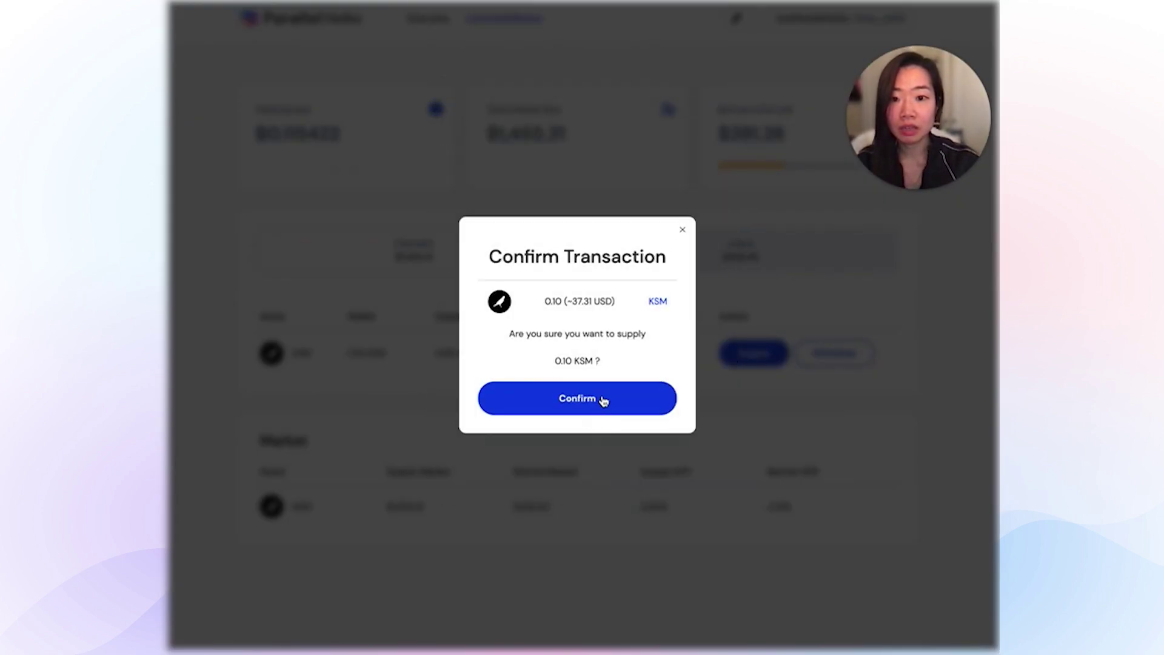
left_click(604, 399)
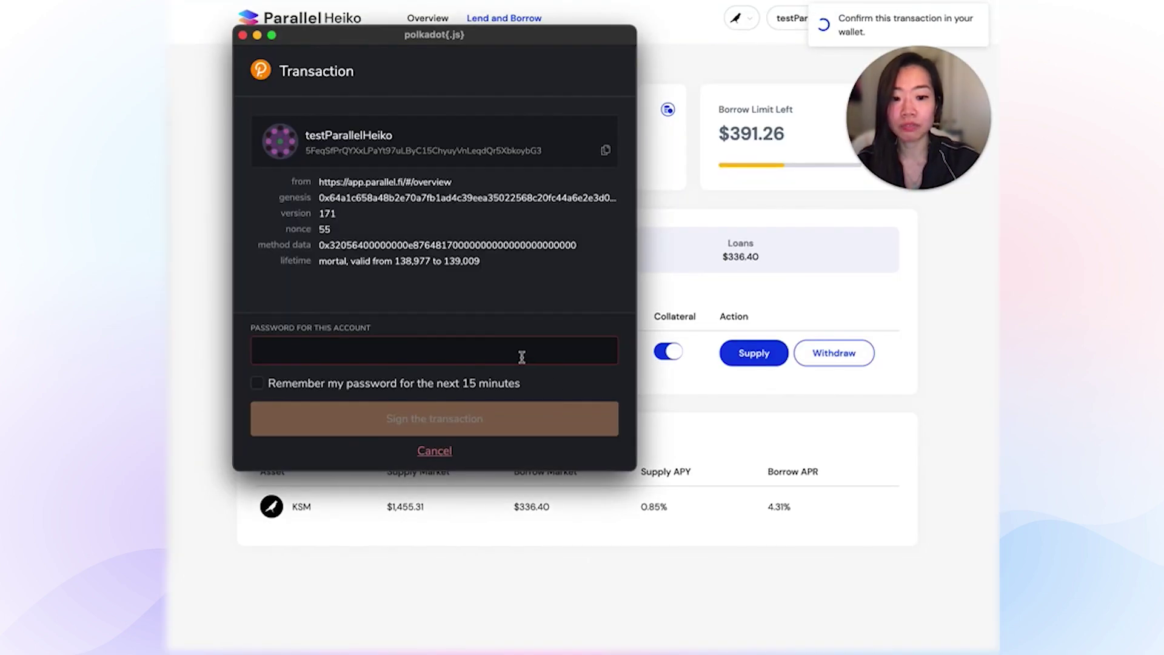
type("•••••••••••••")
left_click(490, 415)
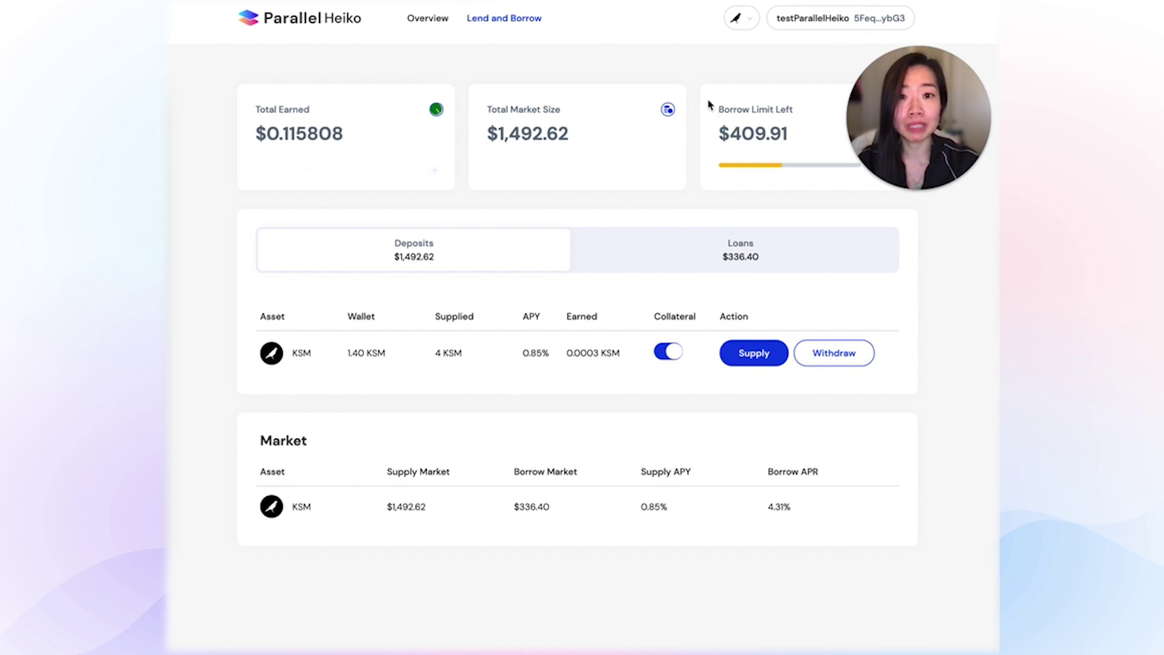
Show the Loans tab with 0.90 KSM borrowed at 4.31% APR.
mouse_move(950, 135)
left_click_drag(950, 135, 954, 277)
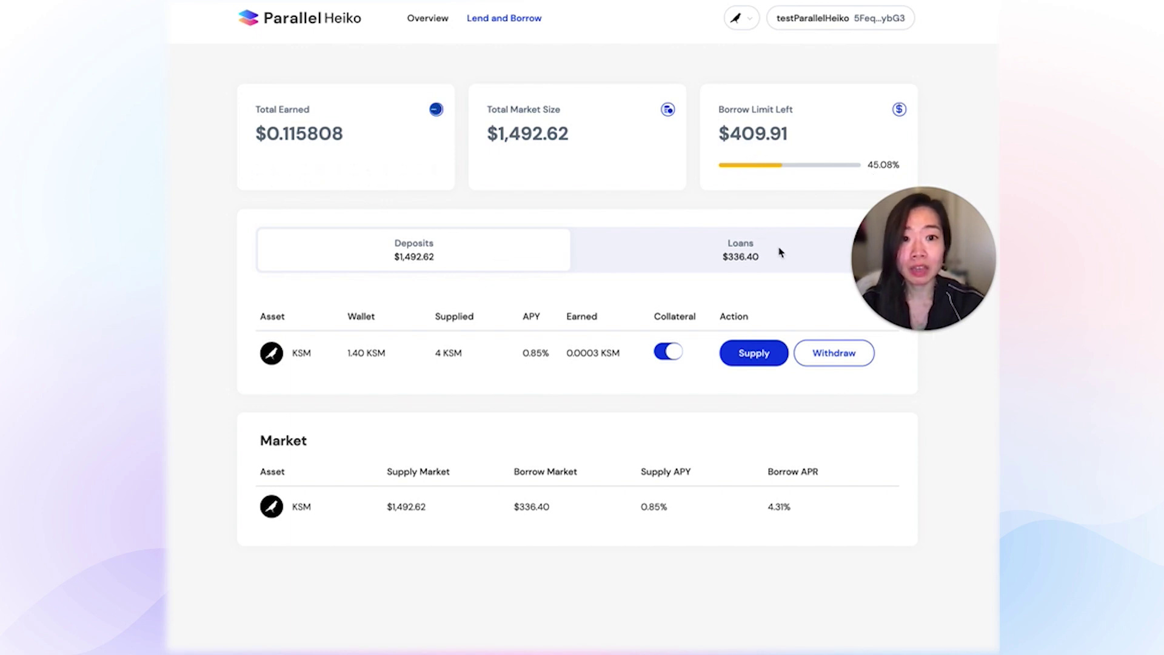
left_click(704, 257)
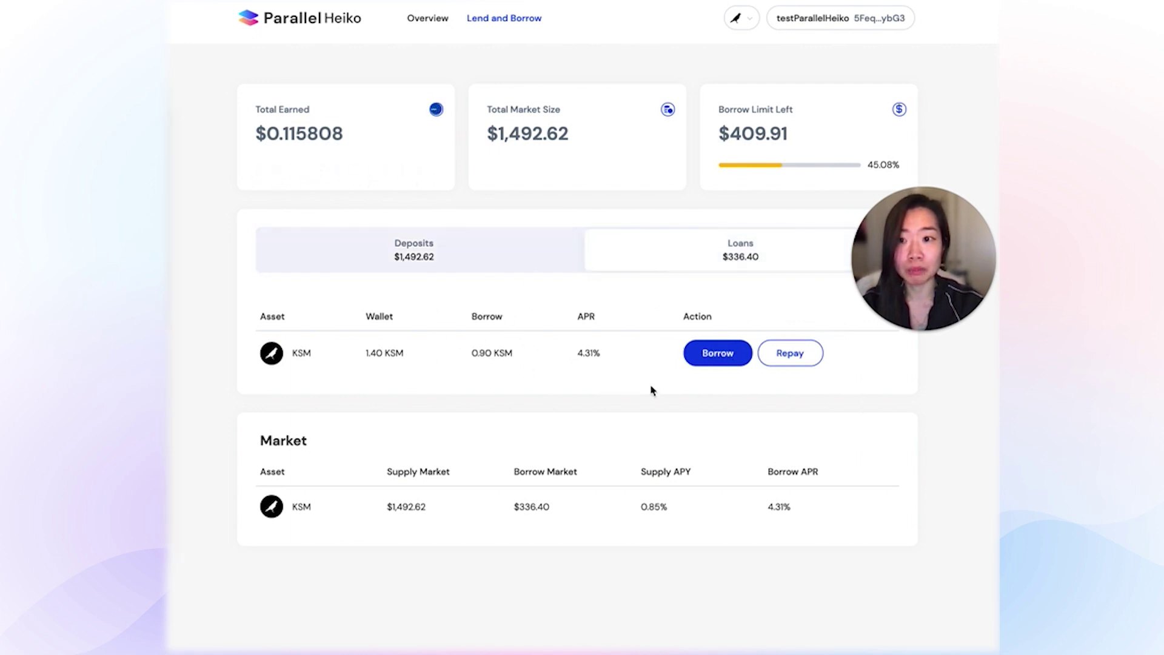
Borrow 0.2 KSM, signing with the wallet password remembered for 15 minutes.
left_click(703, 363)
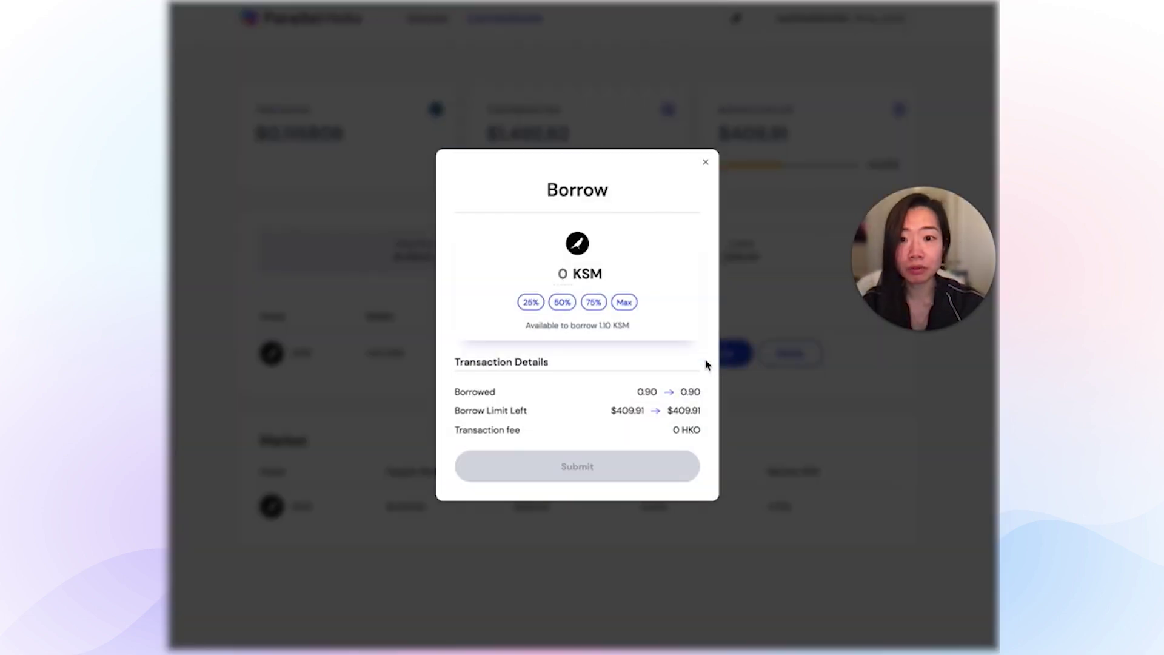
type(".2")
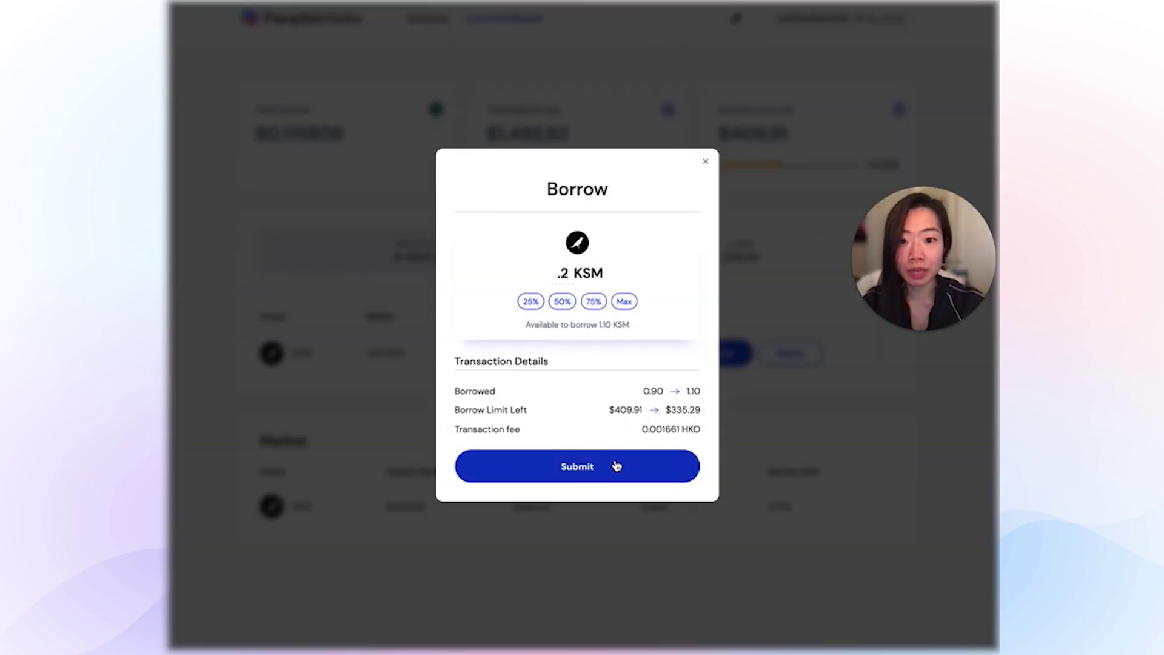
left_click(618, 466)
left_click(585, 401)
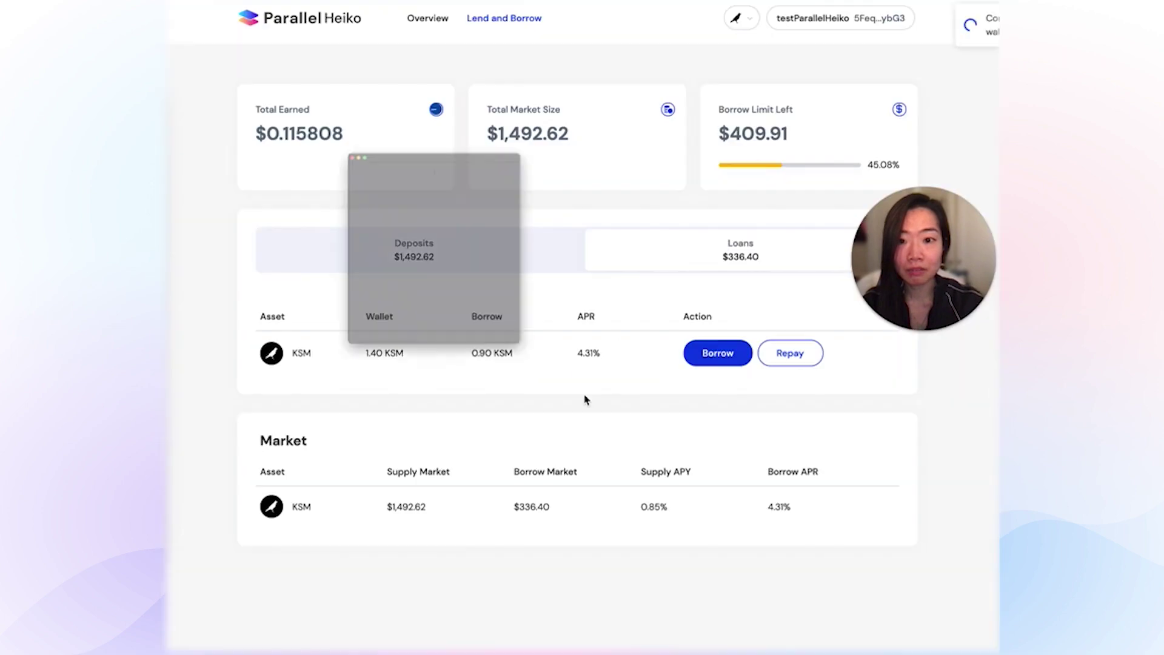
type("•••••••")
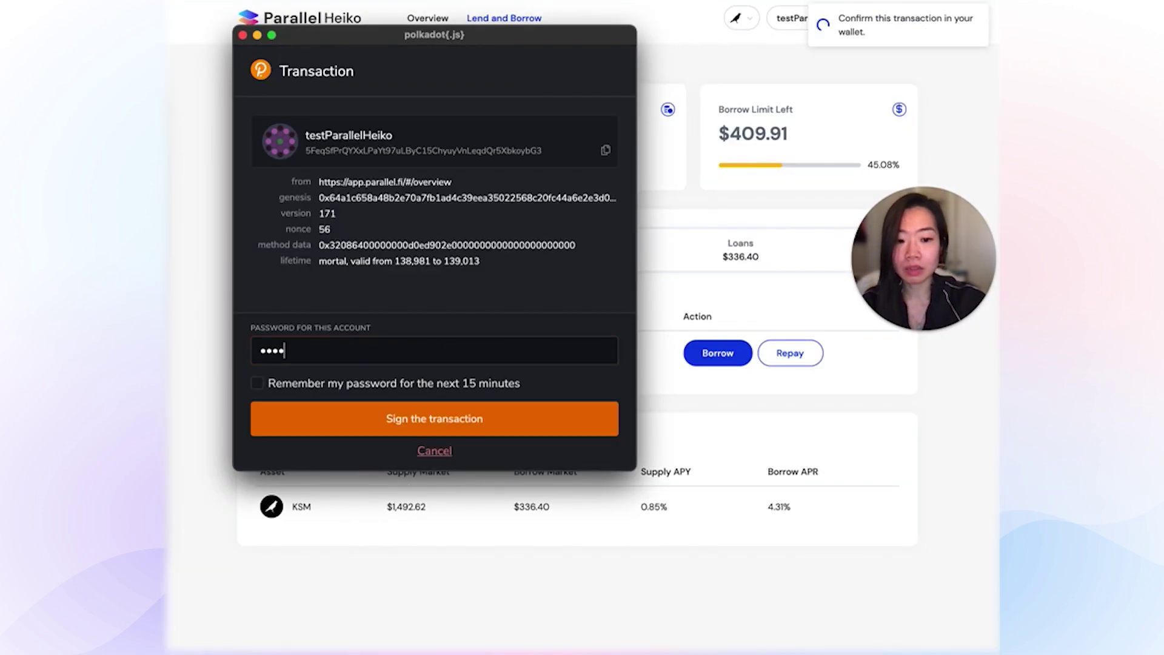
type("•••••")
left_click(378, 387)
left_click(375, 424)
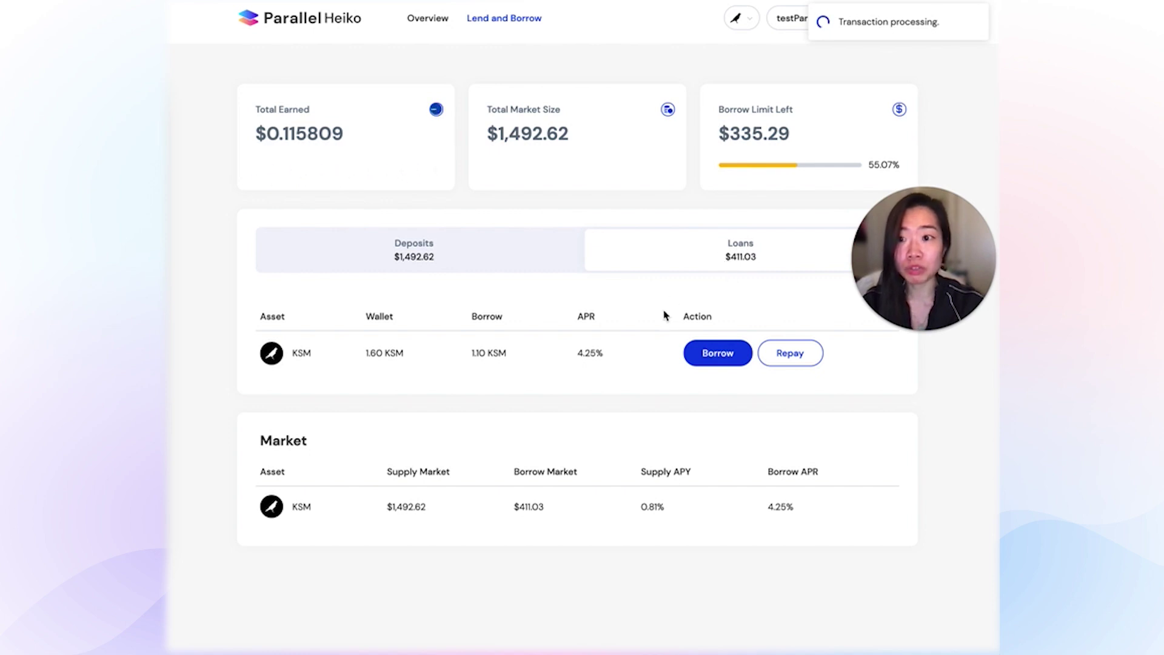
Repay 0.3 KSM of the KSM loan and sign the repayment in the wallet.
left_click(790, 354)
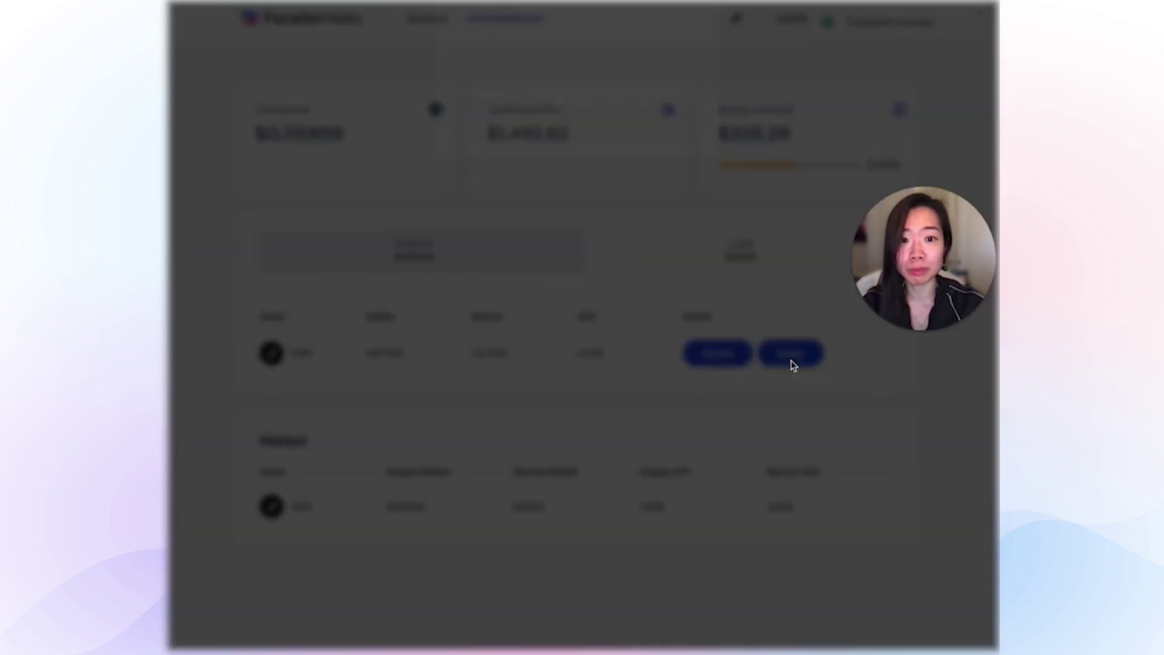
type(".3")
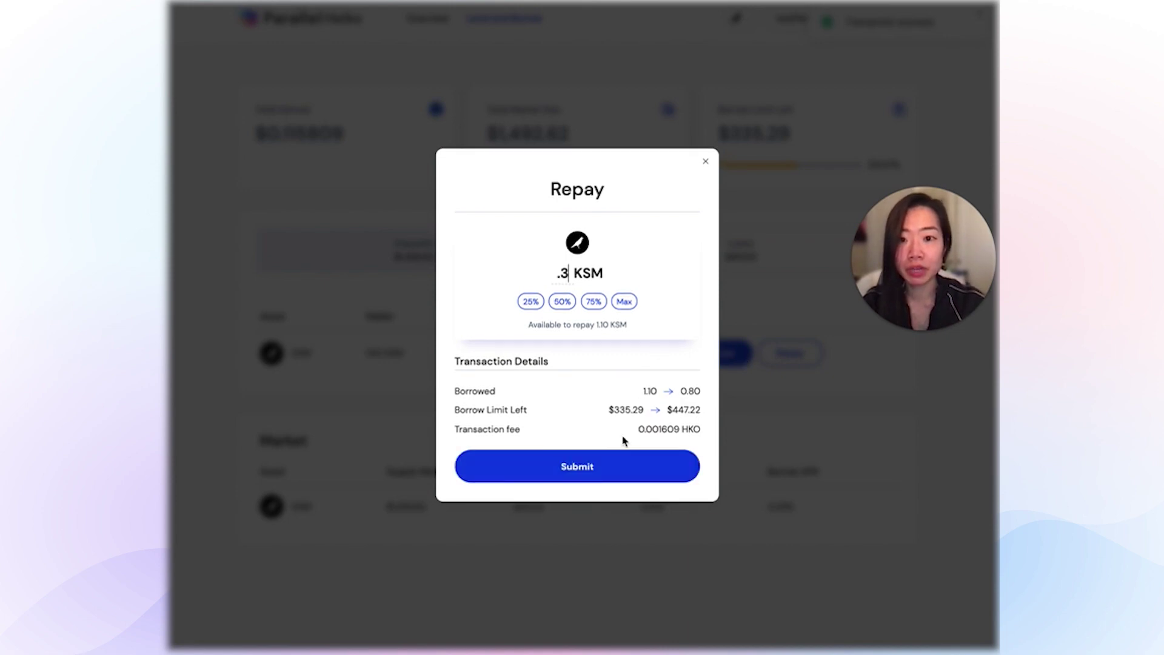
left_click(608, 468)
left_click(593, 401)
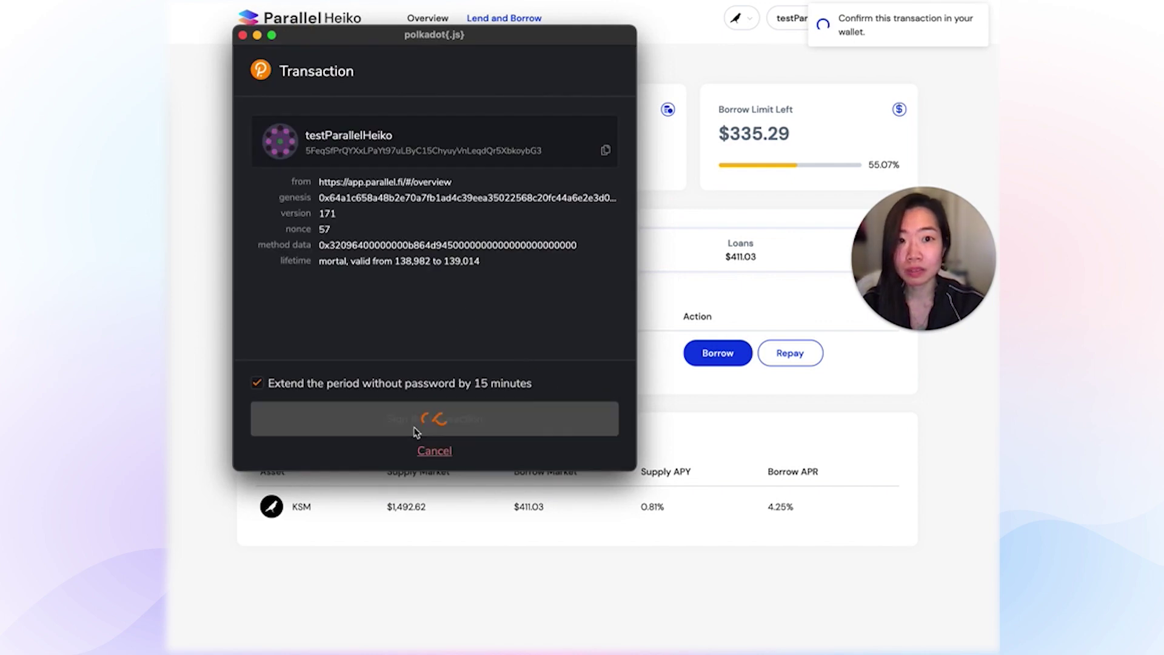
left_click(416, 428)
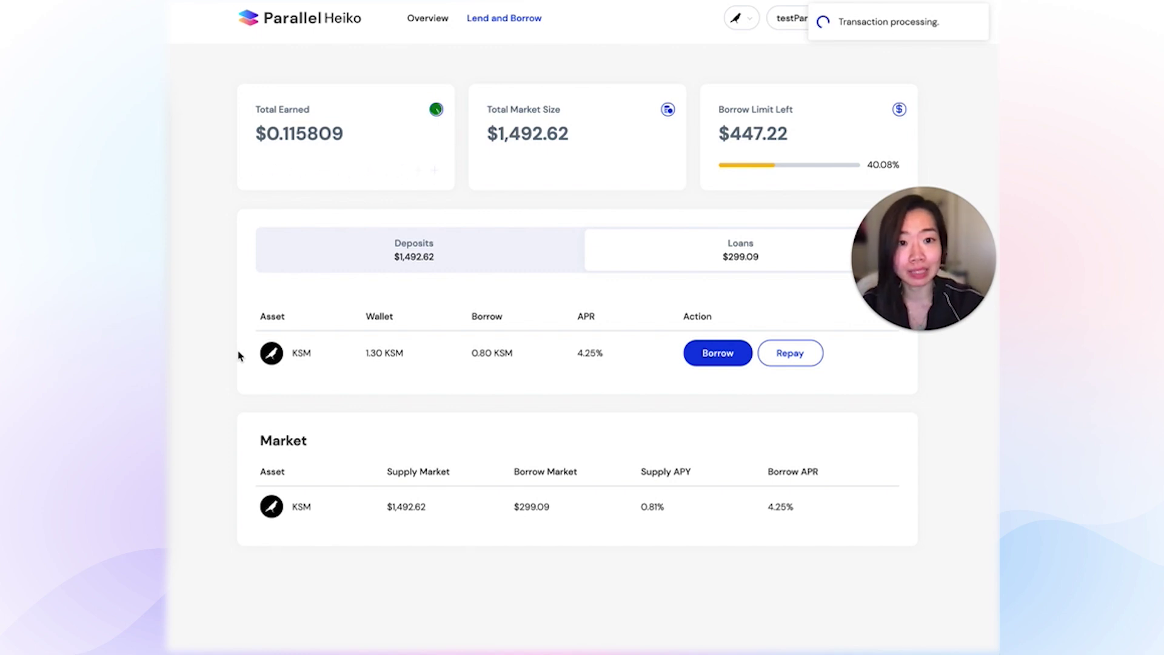
left_click(300, 516)
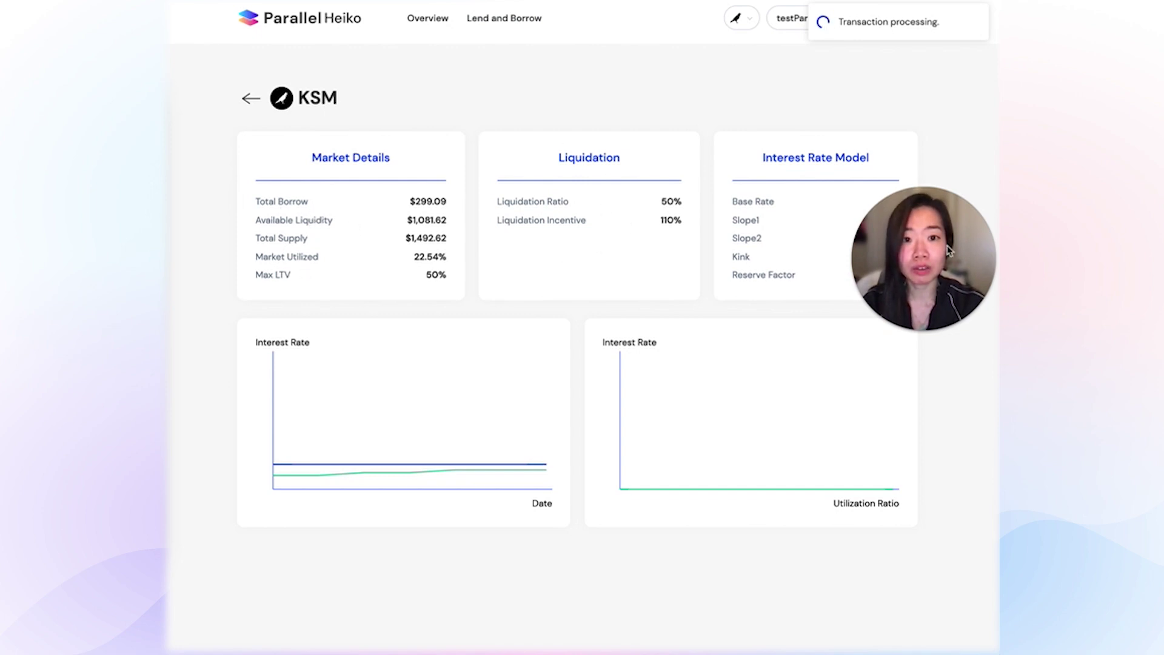
left_click_drag(963, 254, 967, 104)
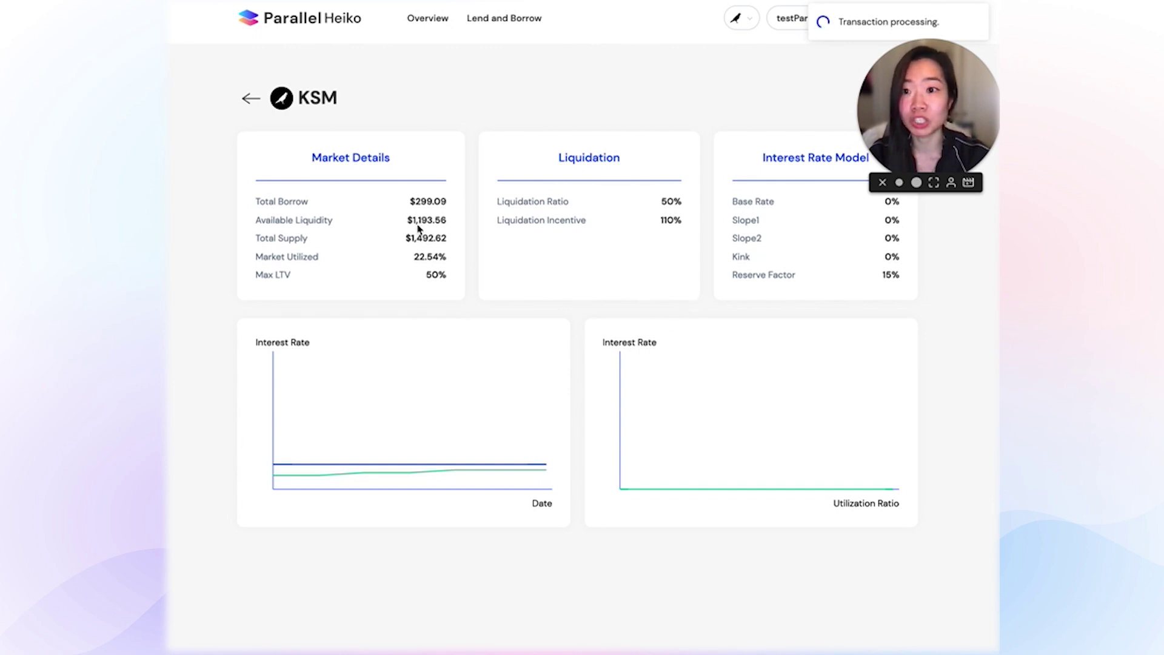
left_click(245, 99)
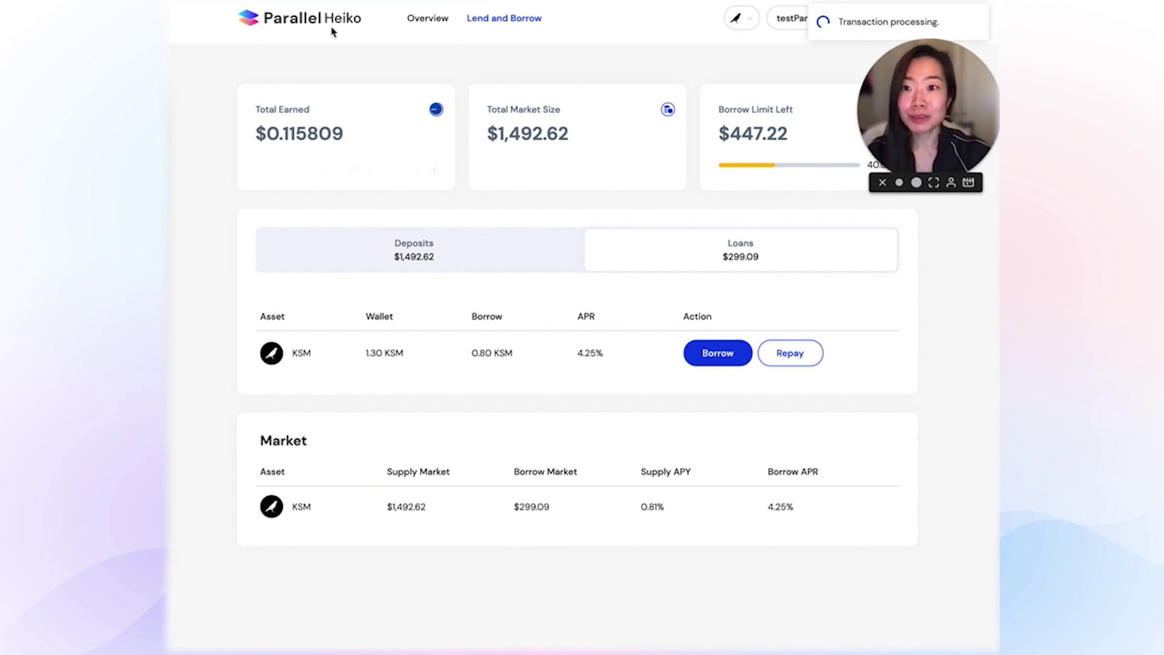
Return to the Overview page showing net worth $1,678.96 and debt $299.09.
left_click(429, 20)
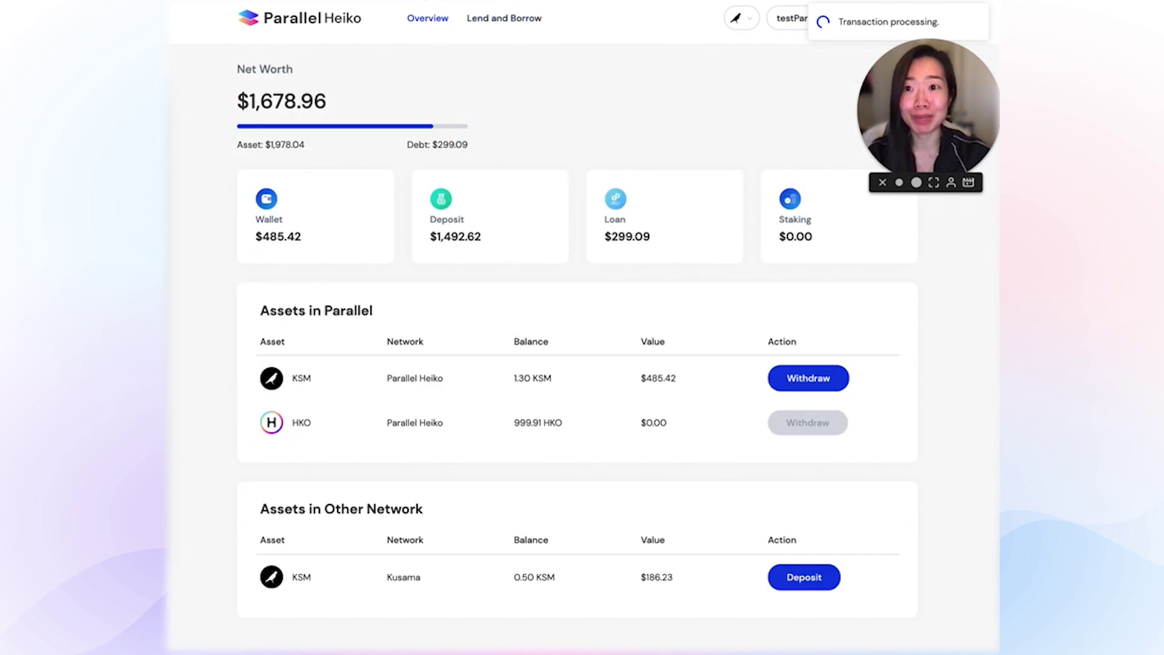